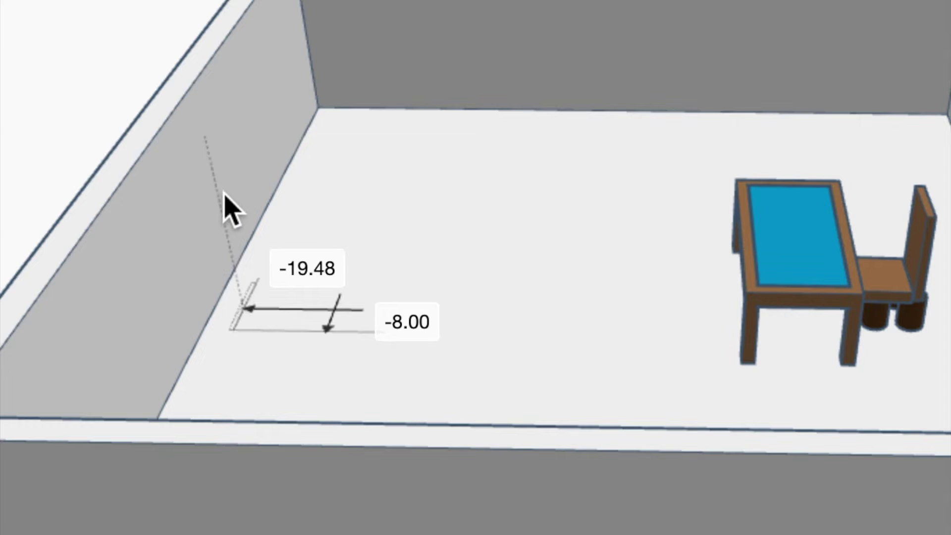
# Slide the nine paned door into the room's side wall, near the middle of that wall
pyautogui.moveTo(223, 194); pyautogui.dragTo(229, 194)
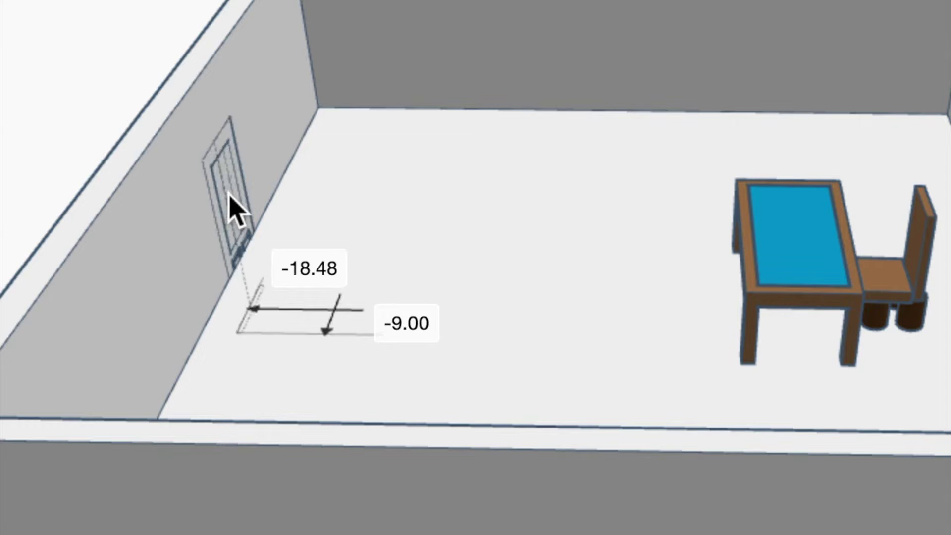
pyautogui.moveTo(204, 82); pyautogui.dragTo(198, 42)
pyautogui.moveTo(42, 141); pyautogui.dragTo(47, 143)
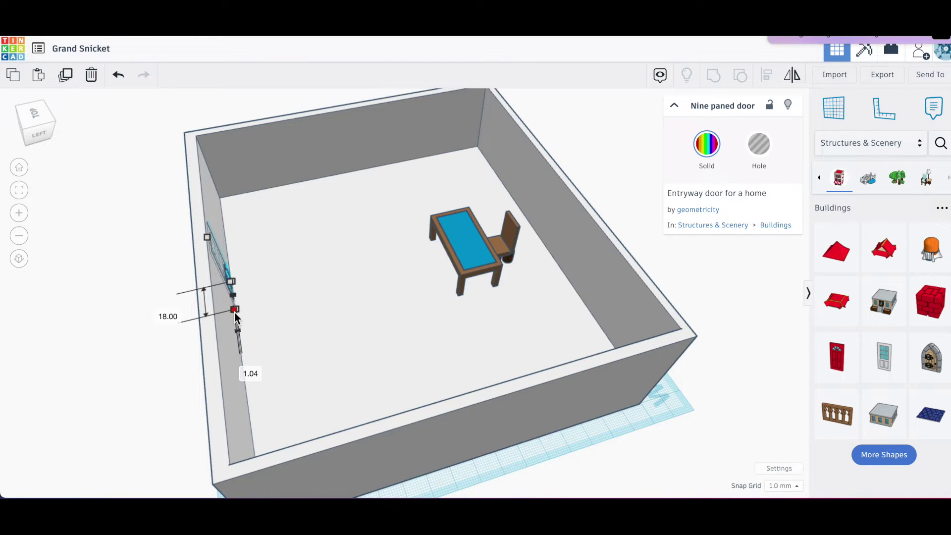
# Resize the nine paned door's base to 18 mm by 7 mm so it reaches through the wall
pyautogui.moveTo(236, 312); pyautogui.dragTo(228, 311)
pyautogui.moveTo(37, 138); pyautogui.dragTo(41, 135)
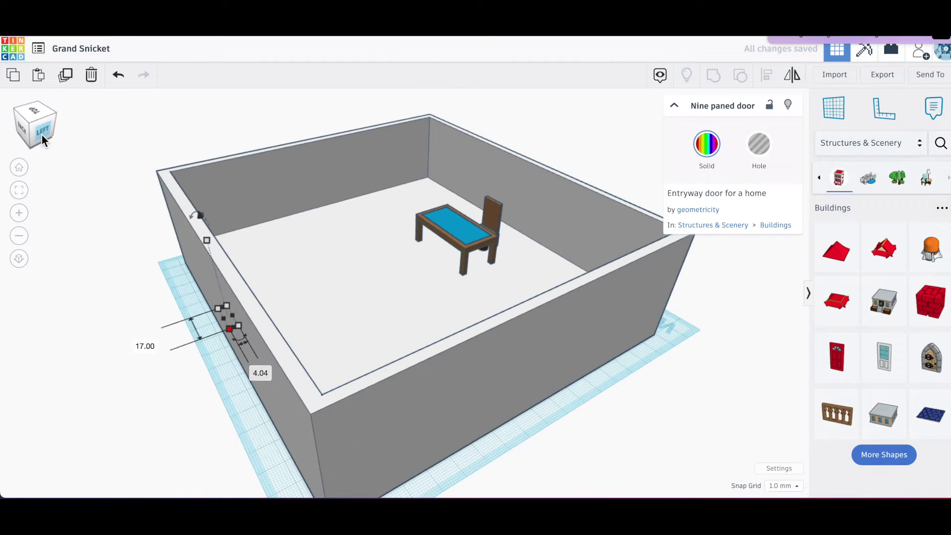
pyautogui.moveTo(231, 329); pyautogui.dragTo(229, 331)
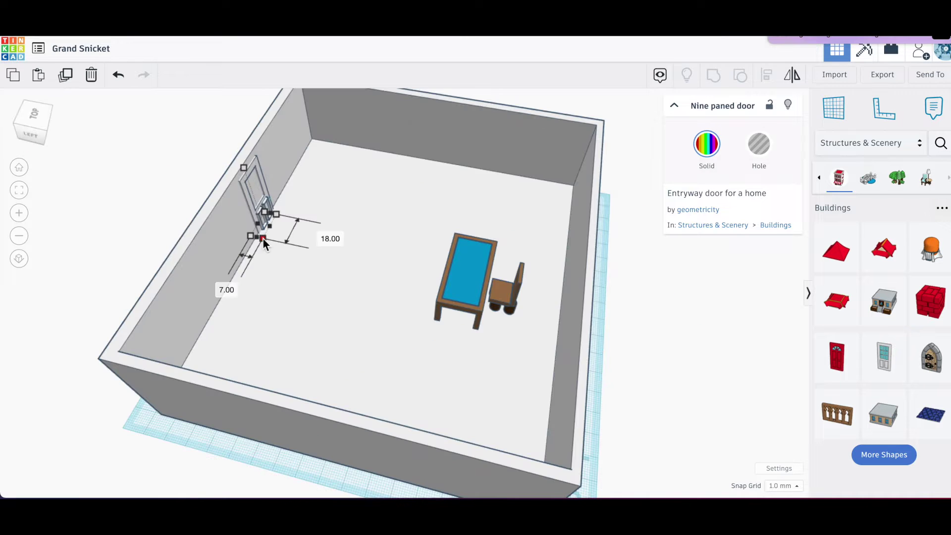
pyautogui.moveTo(263, 239); pyautogui.dragTo(263, 239)
pyautogui.click(33, 117)
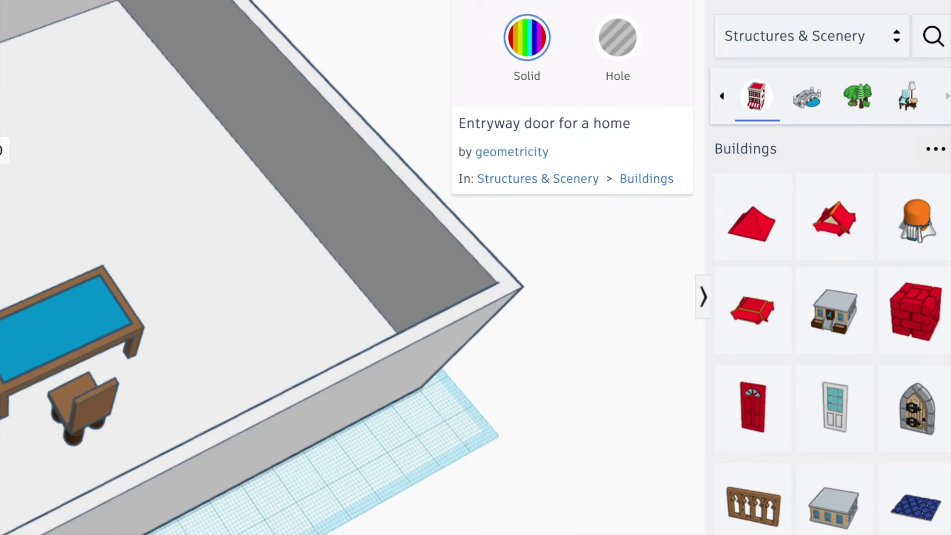
# Search the community shapes for windows and look through the Buildings shapes for a suitable window
pyautogui.click(933, 37)
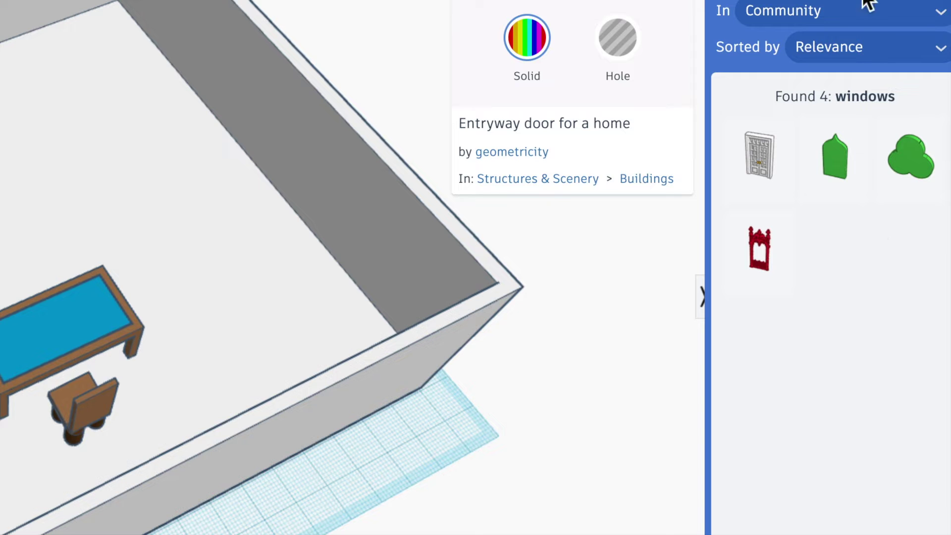
pyautogui.click(939, 4)
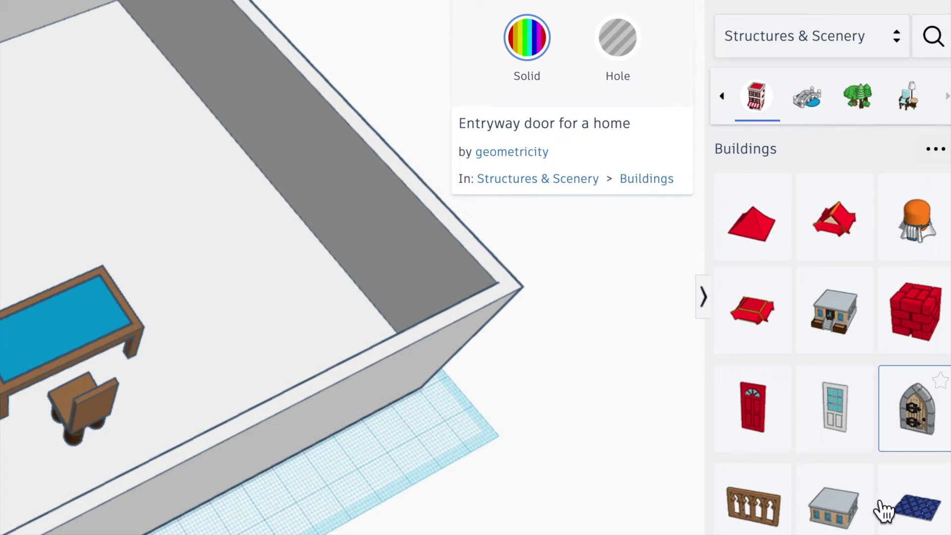
pyautogui.scroll(-5, 835, 516)
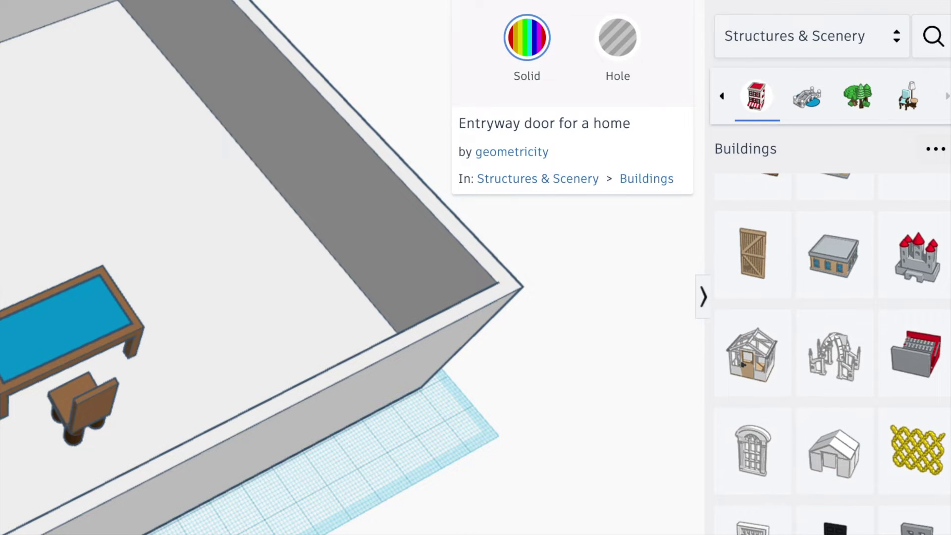
pyautogui.scroll(-5, 817, 399)
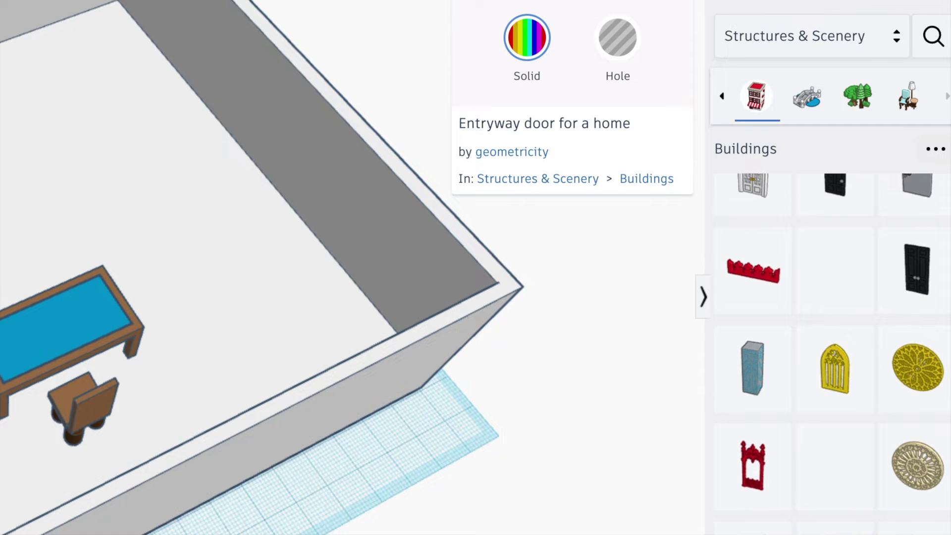
pyautogui.scroll(-4, 828, 448)
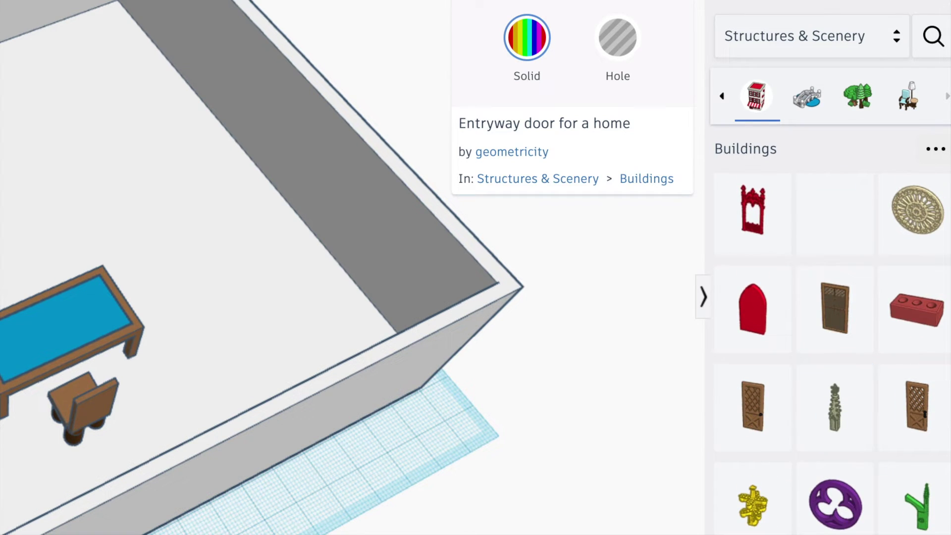
pyautogui.scroll(-10, 836, 459)
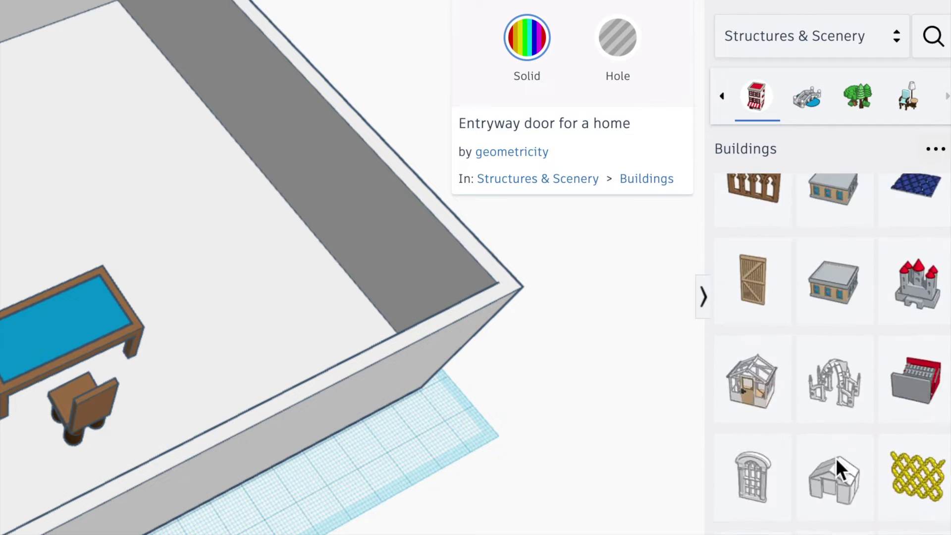
pyautogui.scroll(-1, 836, 458)
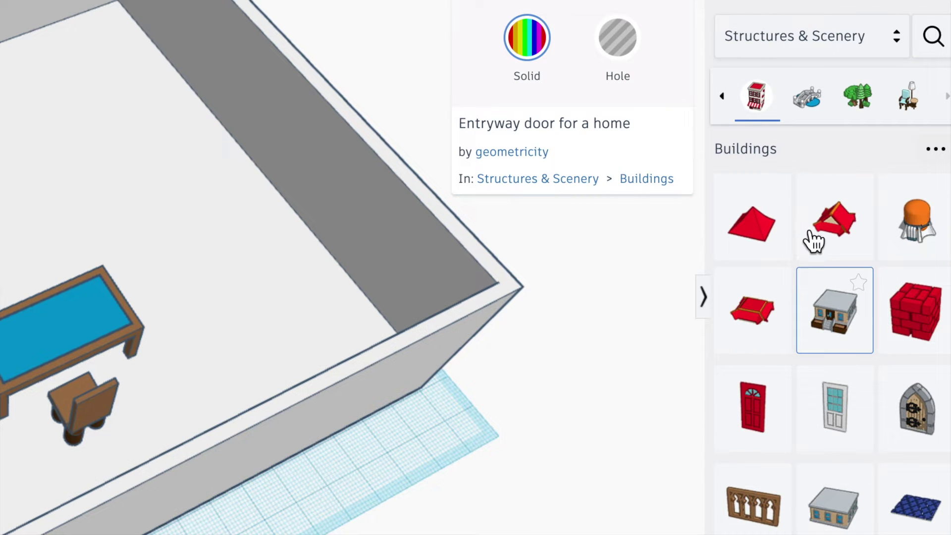
# Look through the Structures, Landscapes, Furniture and All shape categories for a window
pyautogui.click(808, 113)
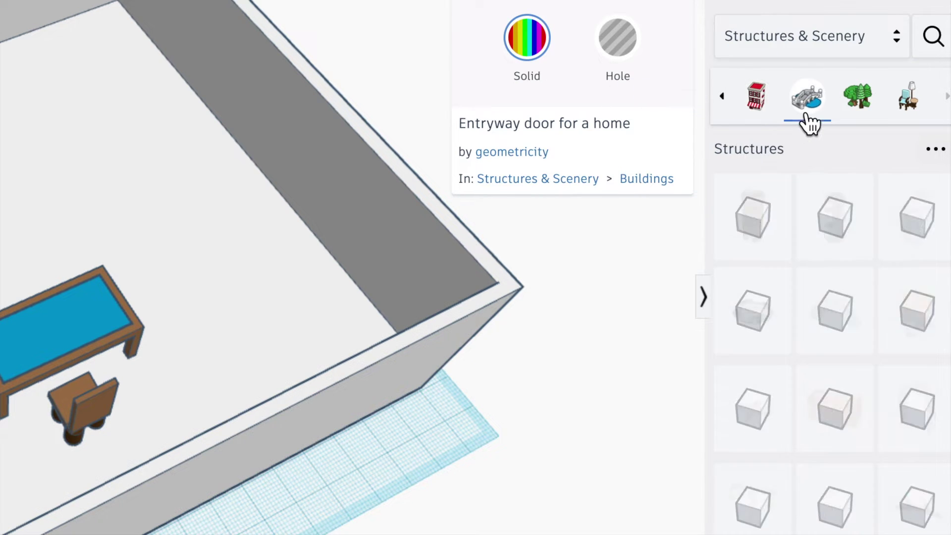
pyautogui.click(875, 113)
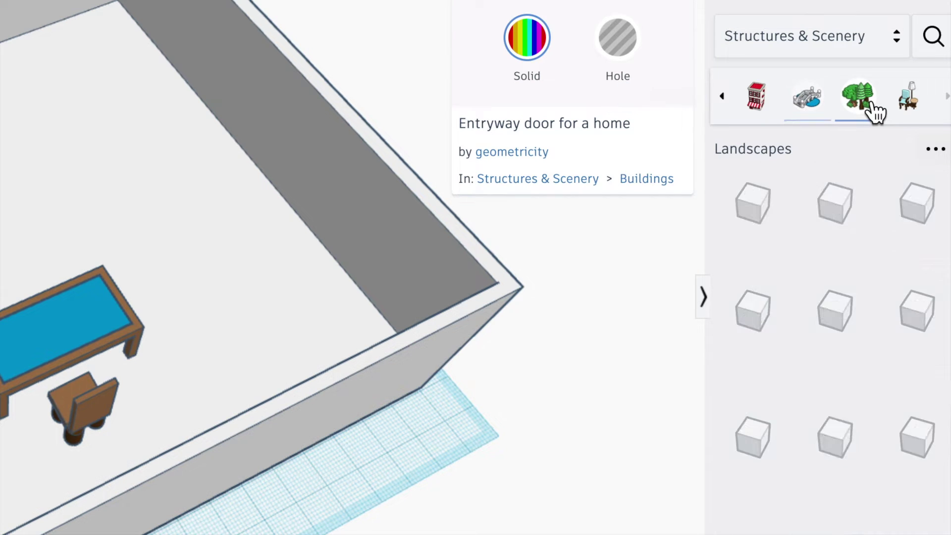
pyautogui.click(910, 110)
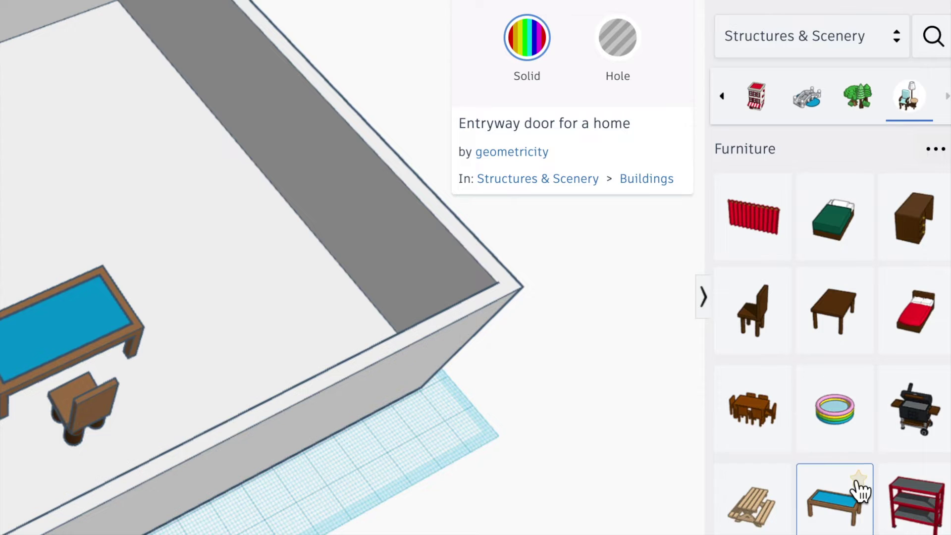
pyautogui.scroll(-3, 860, 493)
pyautogui.scroll(-5, 860, 493)
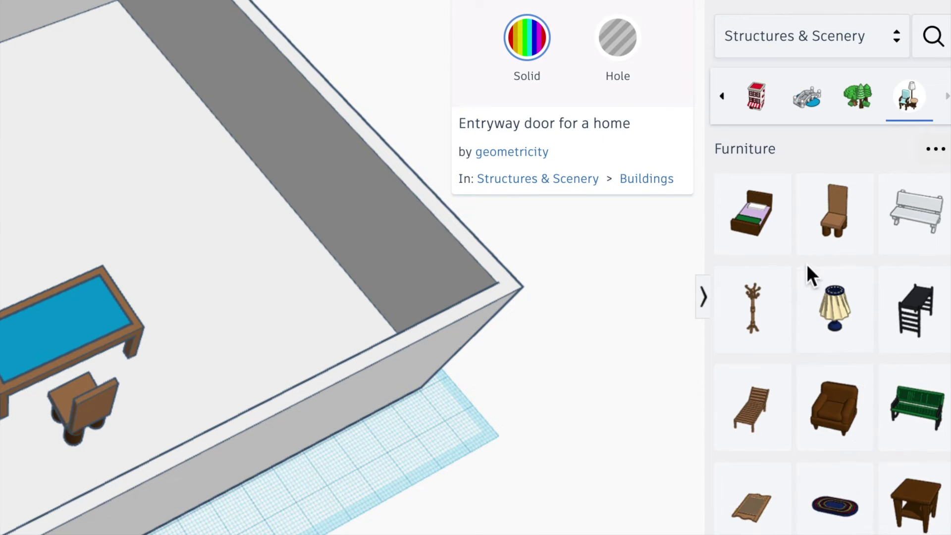
pyautogui.click(731, 105)
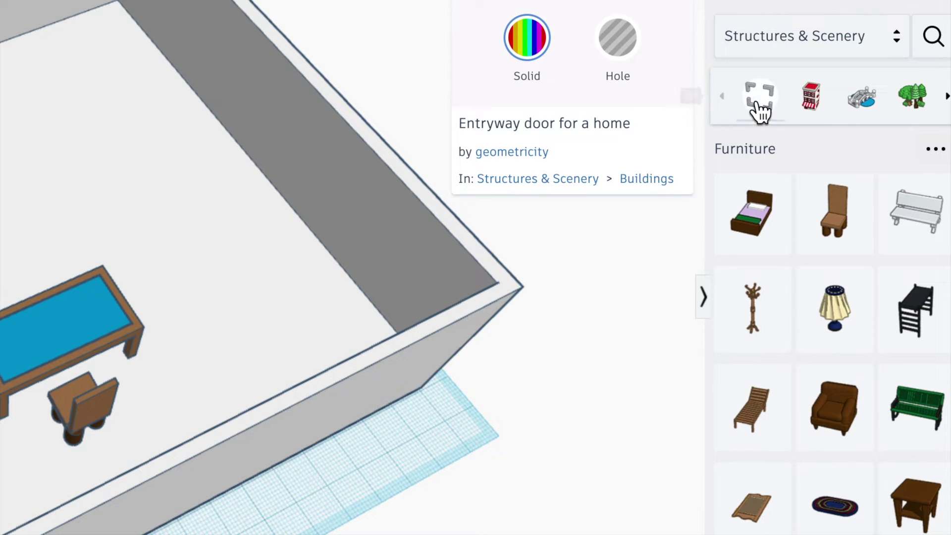
pyautogui.click(763, 113)
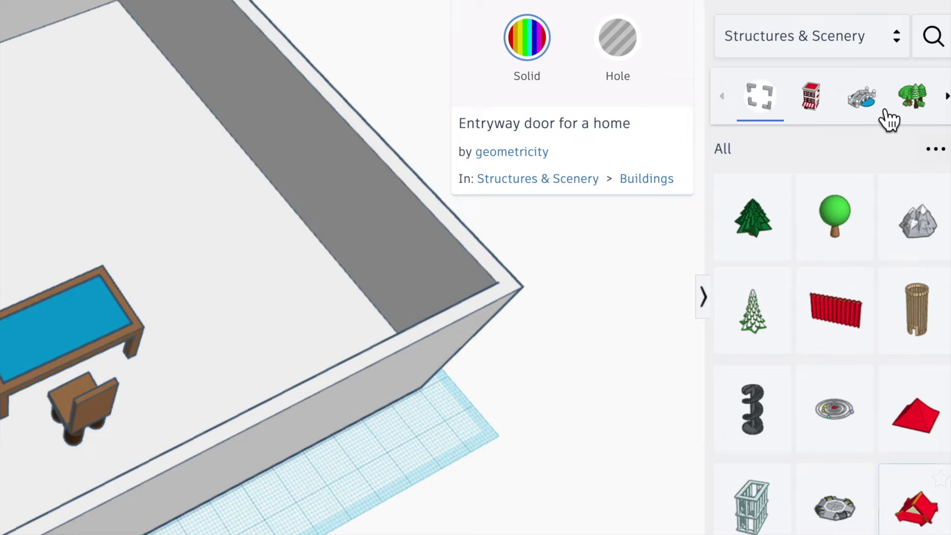
# Search the community shapes for "window" and place the two-pane city window on the floor beside the table
pyautogui.click(934, 36)
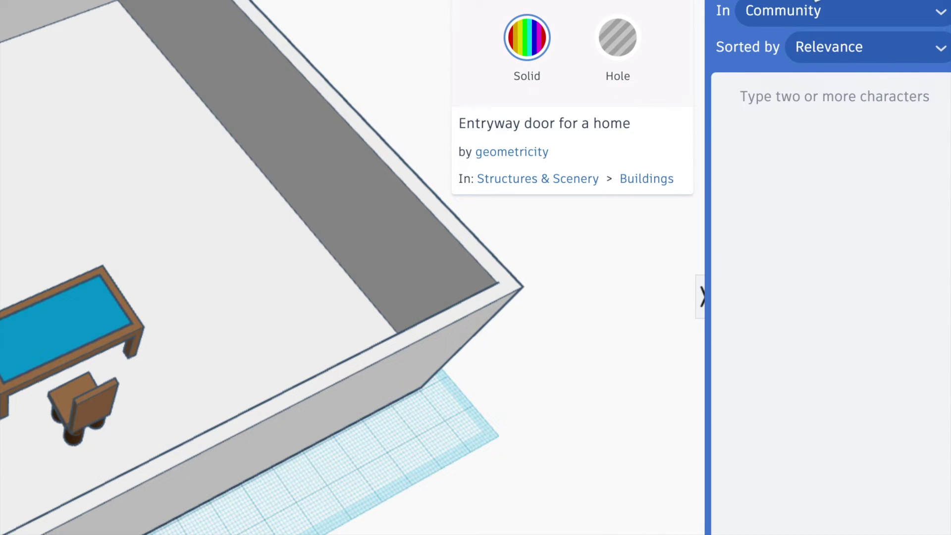
pyautogui.write('window')
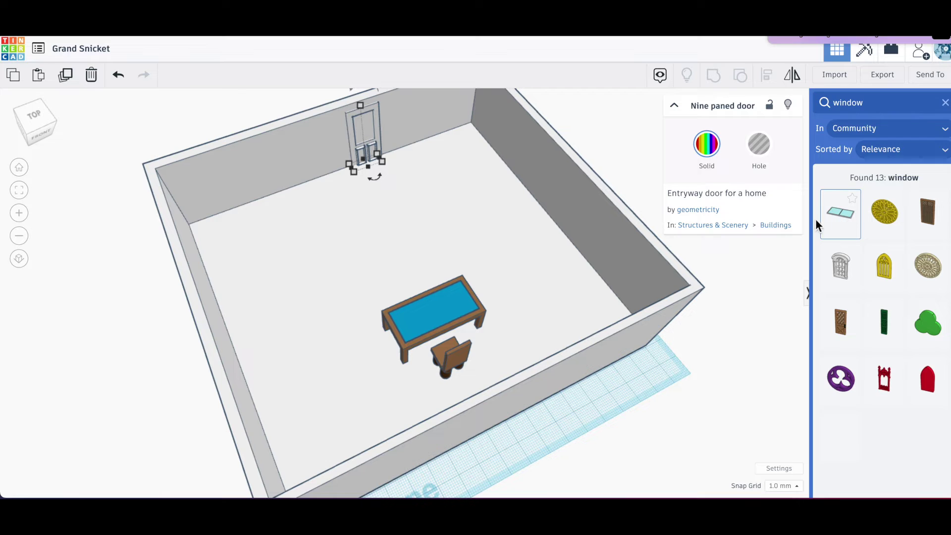
pyautogui.moveTo(815, 219); pyautogui.dragTo(623, 236)
pyautogui.moveTo(526, 246); pyautogui.dragTo(498, 261)
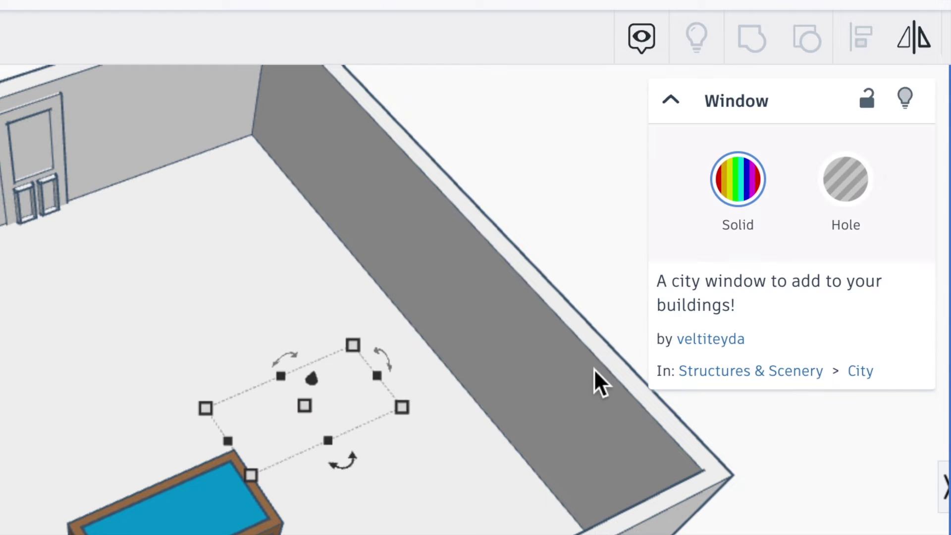
# Hide the room, then stand the window upright and rotate it -90° to run parallel to the side wall
pyautogui.click(601, 363)
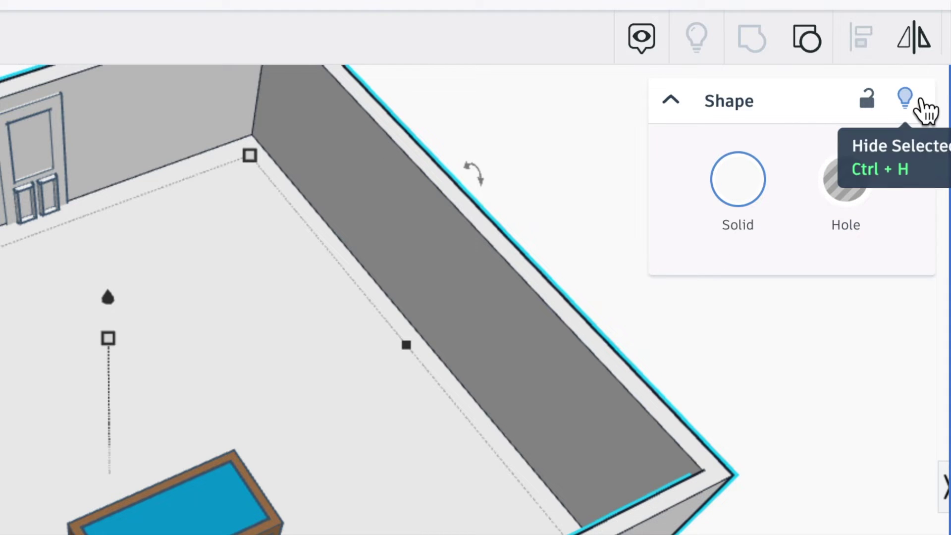
pyautogui.click(915, 102)
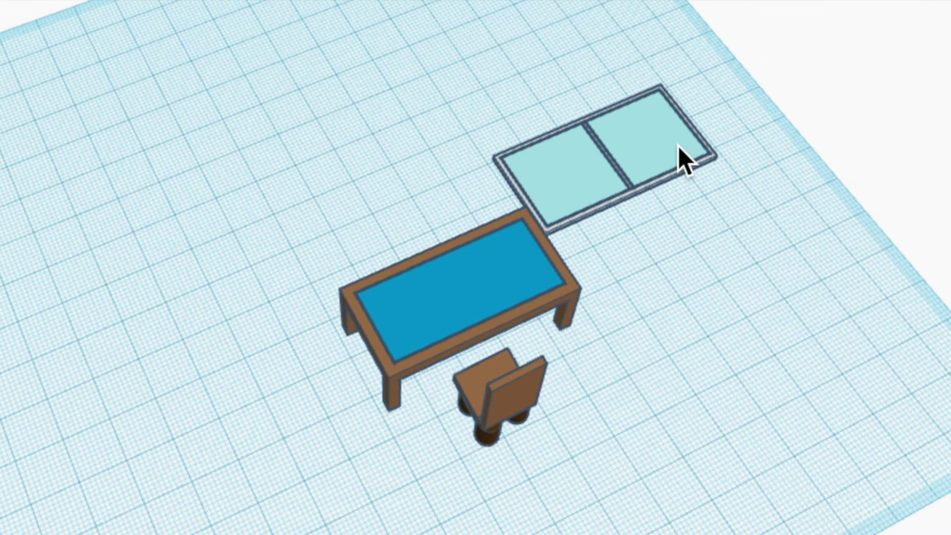
pyautogui.click(678, 149)
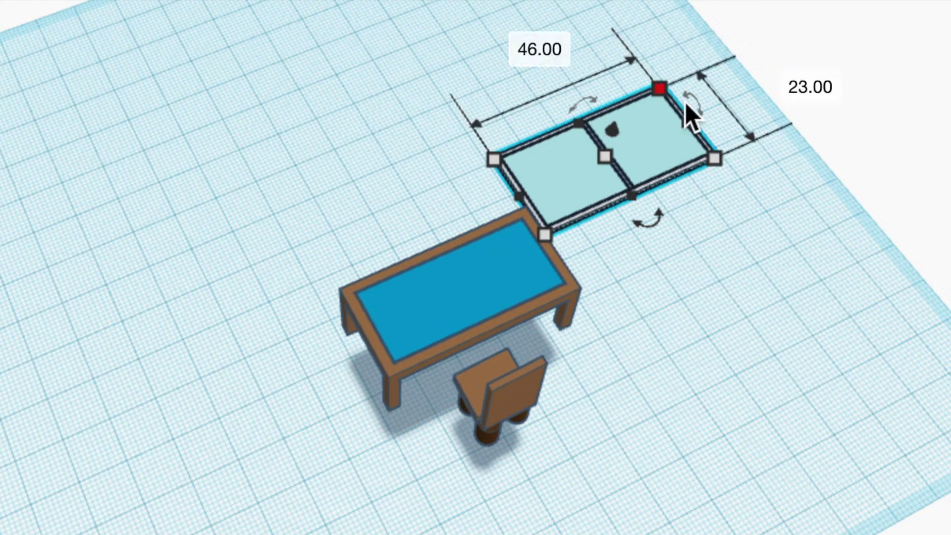
pyautogui.moveTo(700, 103)
pyautogui.moveTo(702, 102); pyautogui.dragTo(733, 168)
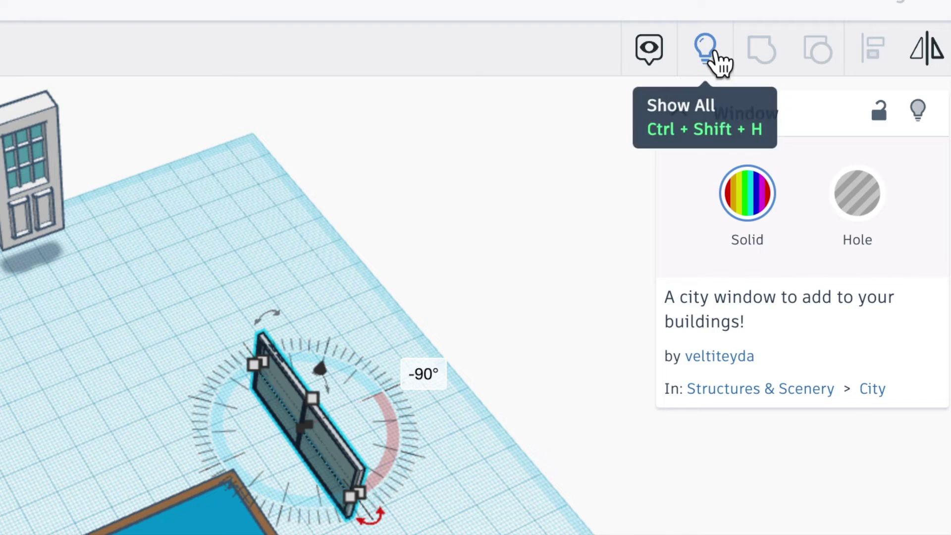
# Show all hidden objects and raise the window to 30 mm above the workplane
pyautogui.click(716, 53)
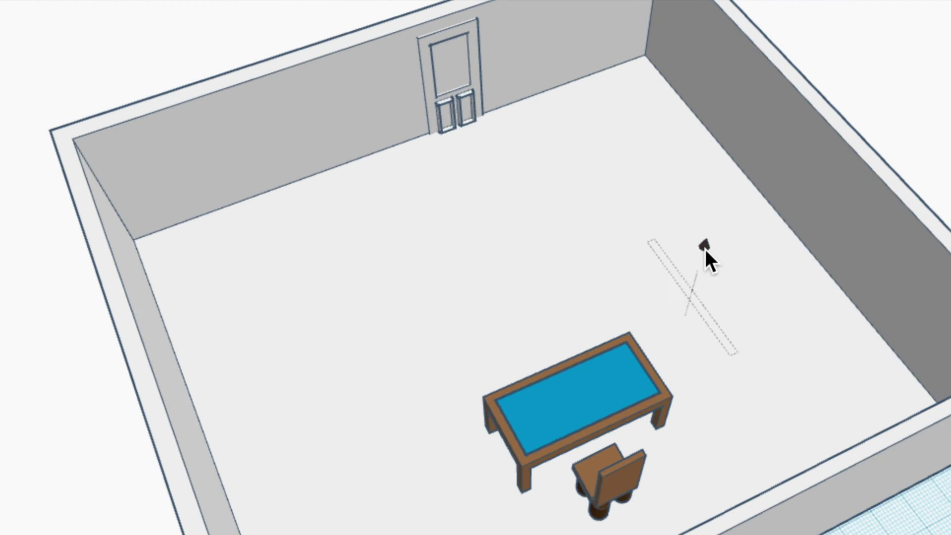
pyautogui.moveTo(707, 260); pyautogui.dragTo(749, 118)
pyautogui.moveTo(741, 221); pyautogui.dragTo(734, 113)
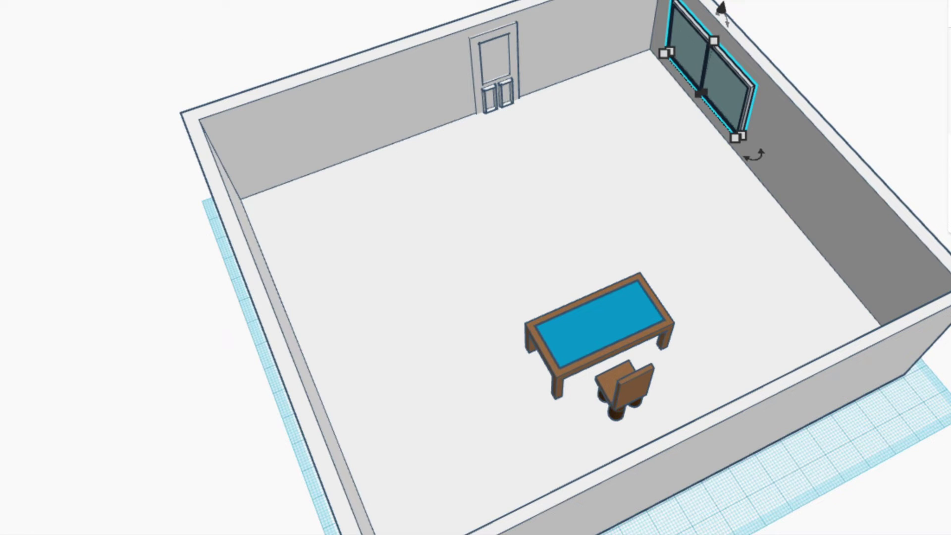
pyautogui.moveTo(546, 224); pyautogui.dragTo(392, 199, button='right')
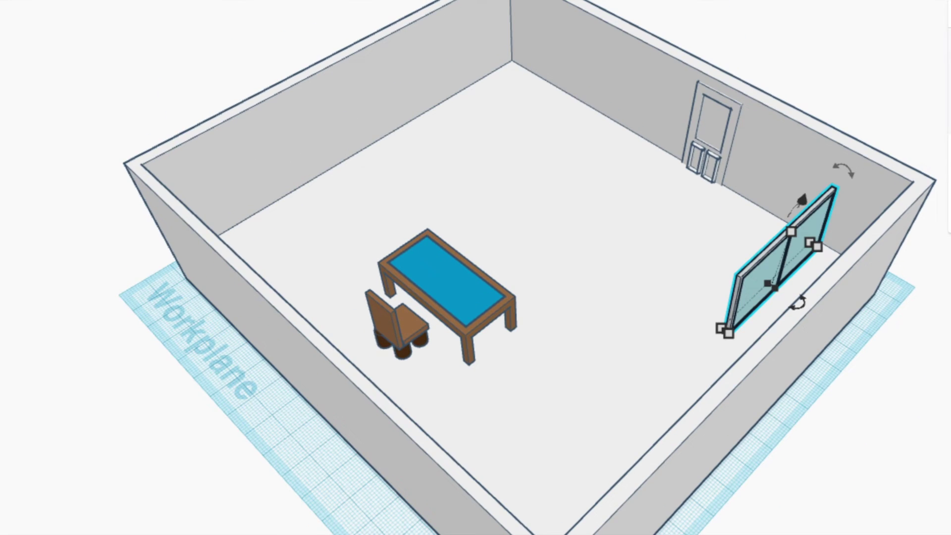
pyautogui.moveTo(164, 98); pyautogui.dragTo(883, 139, button='right')
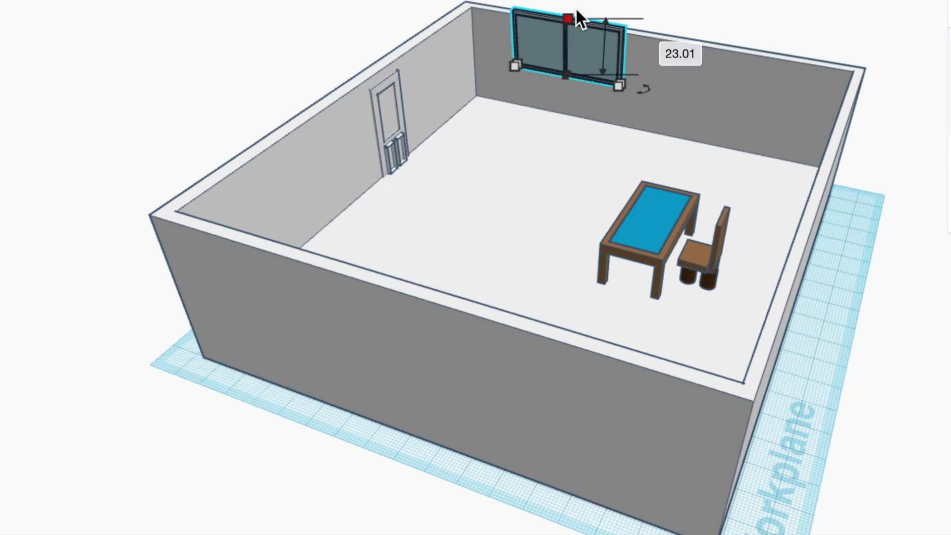
pyautogui.moveTo(575, 0); pyautogui.dragTo(573, 8)
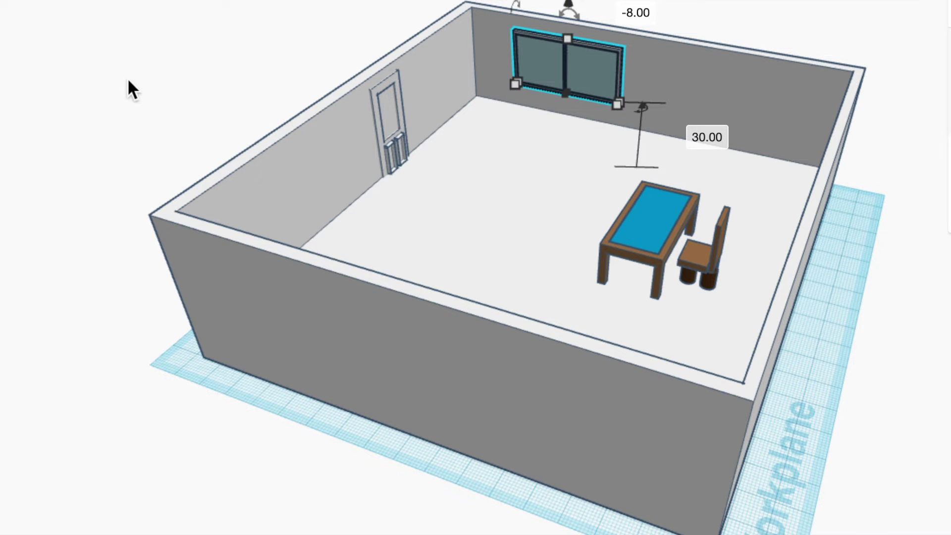
# Move the window 12 mm sideways toward the dark side wall and 1 mm along it
pyautogui.moveTo(495, 268); pyautogui.dragTo(332, 253, button='right')
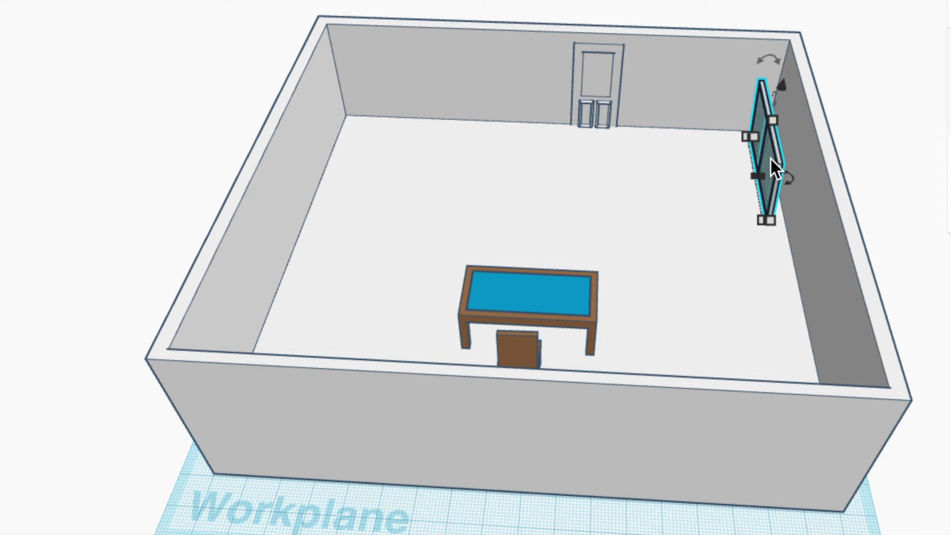
pyautogui.moveTo(771, 158); pyautogui.dragTo(809, 158)
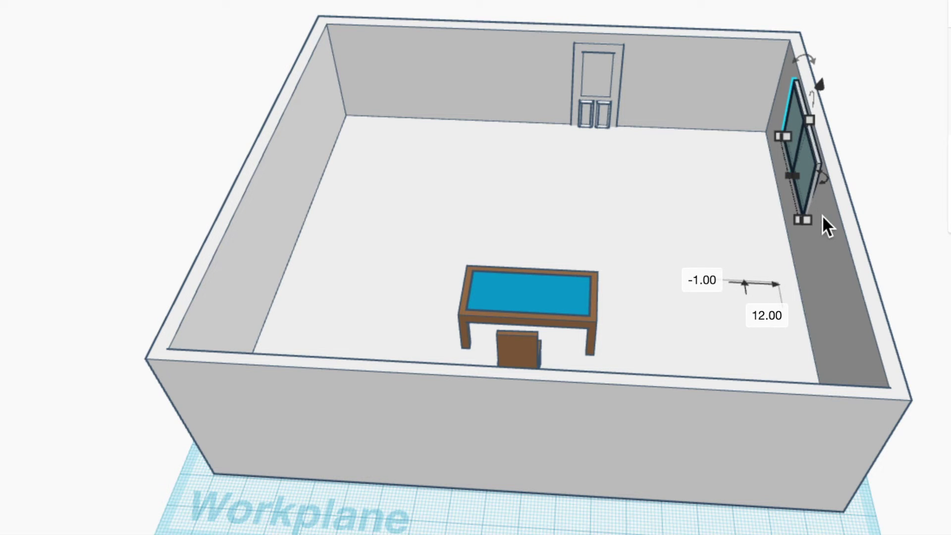
pyautogui.moveTo(809, 158); pyautogui.dragTo(623, 124, button='right')
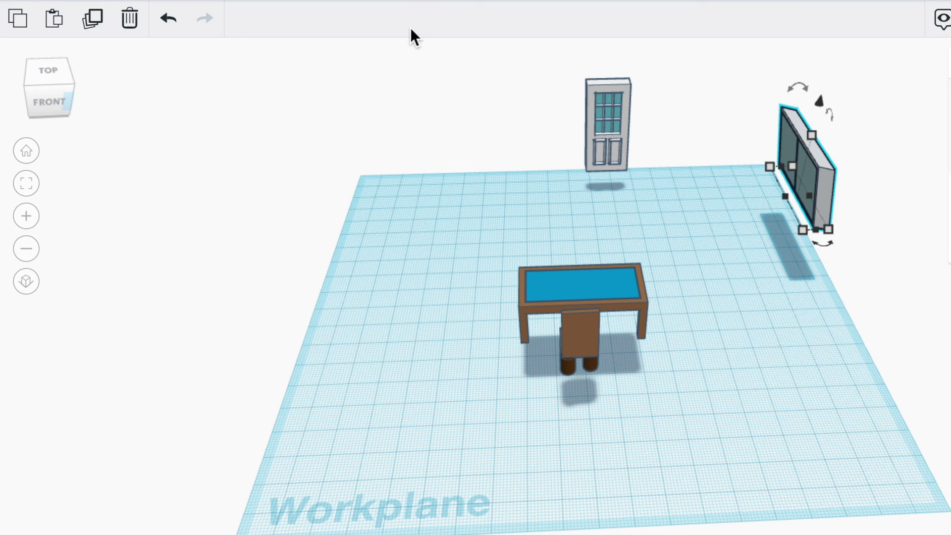
# Copy and paste the window, placing the duplicate end to end with the original along the same wall line
pyautogui.click(25, 23)
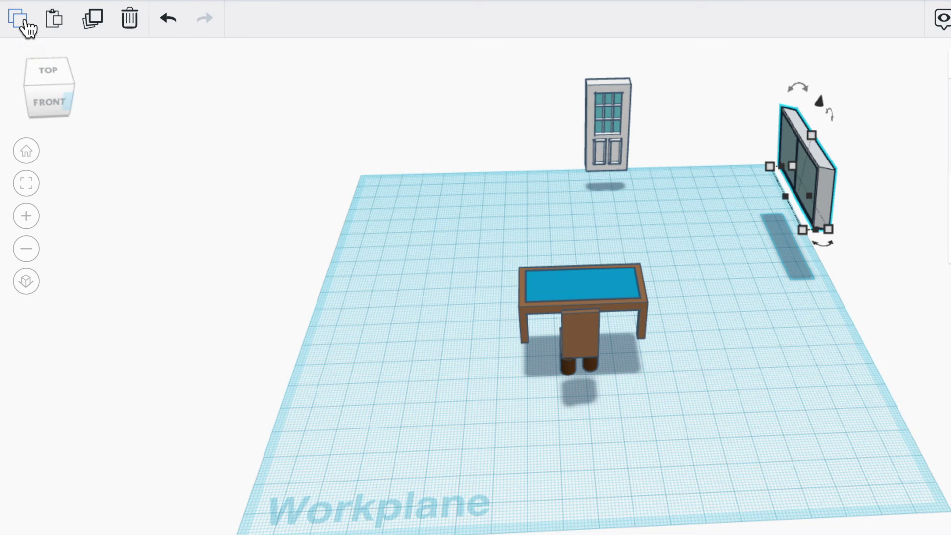
pyautogui.click(56, 22)
pyautogui.moveTo(824, 156); pyautogui.dragTo(873, 243)
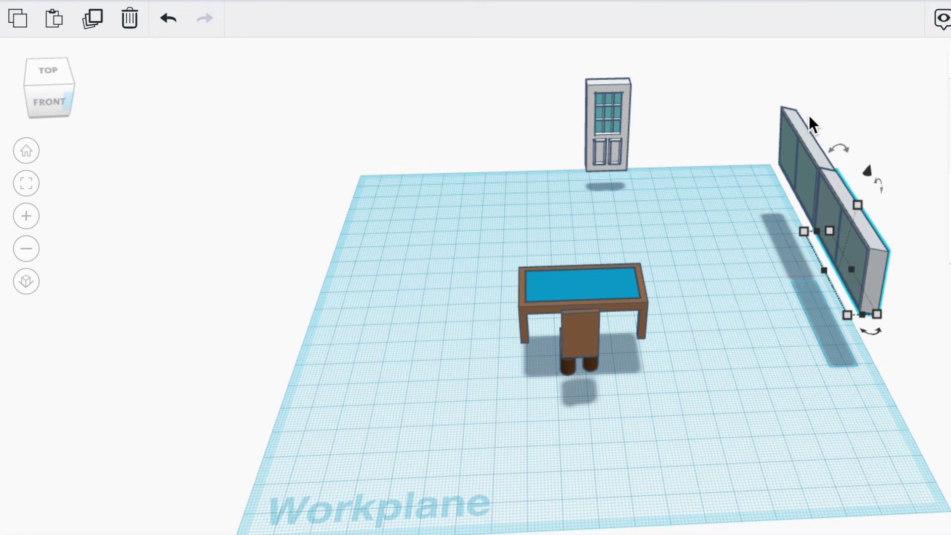
pyautogui.moveTo(767, 77); pyautogui.dragTo(892, 318)
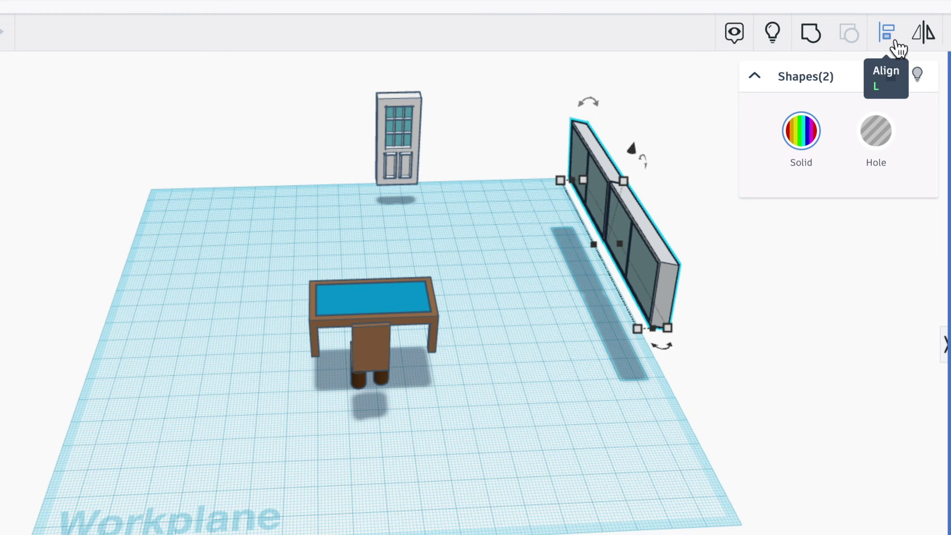
pyautogui.click(896, 44)
pyautogui.click(735, 351)
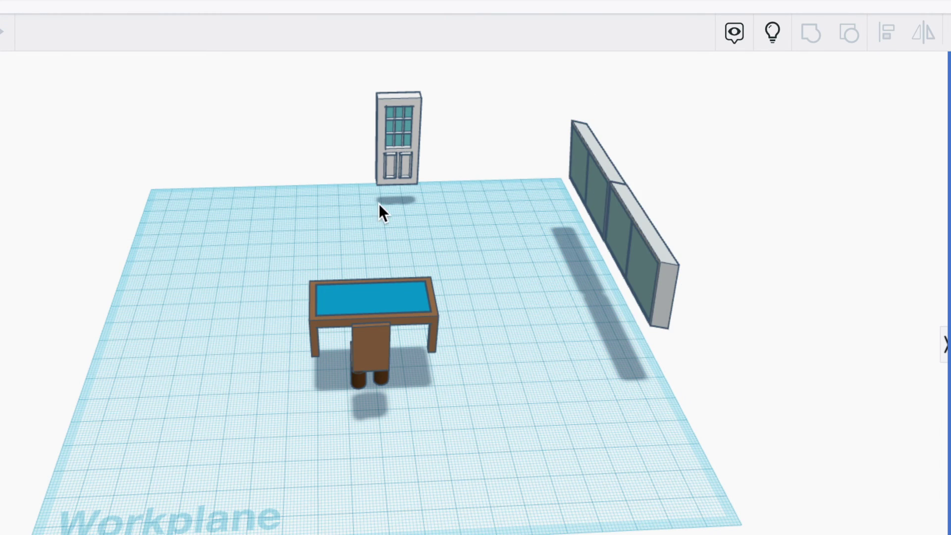
# Show the hidden room, try rotating the nearer window by -4° against the side wall, and undo the rotation
pyautogui.click(775, 33)
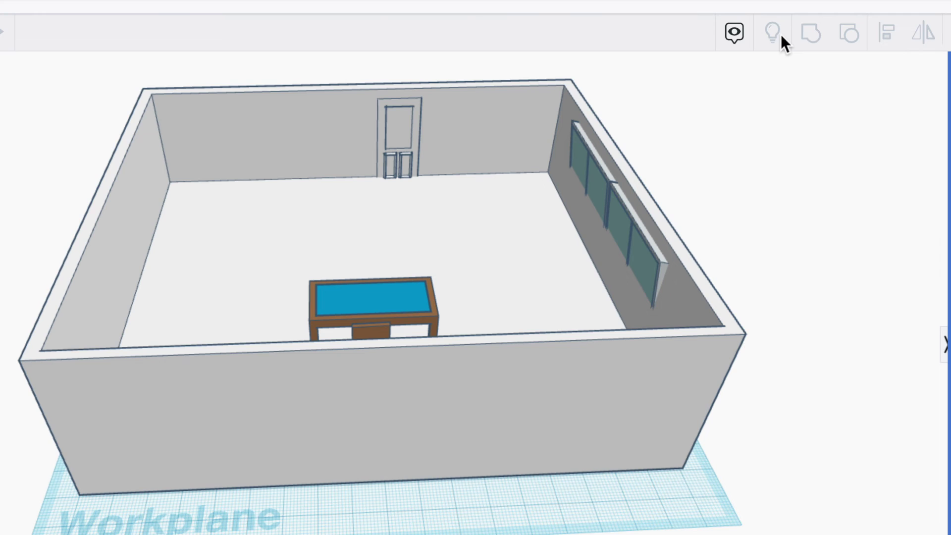
pyautogui.click(644, 278)
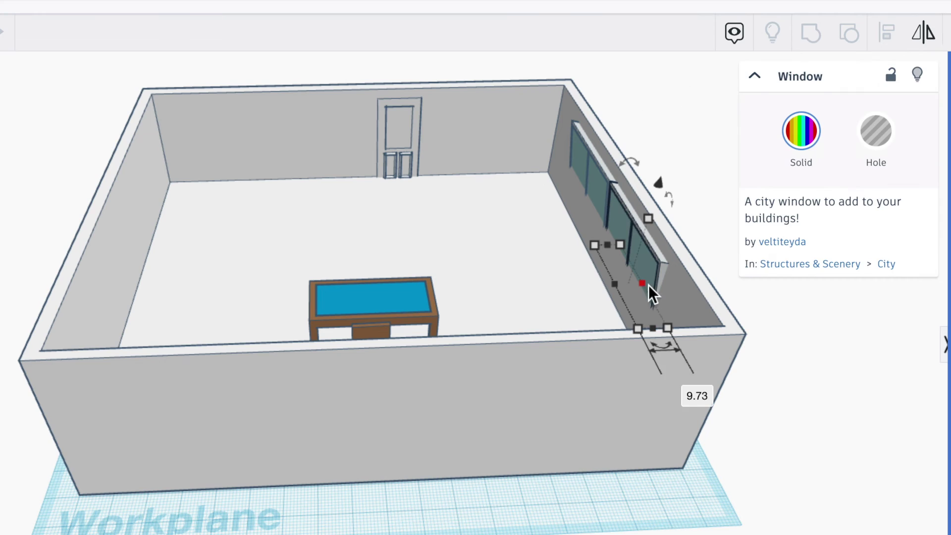
pyautogui.click(630, 162)
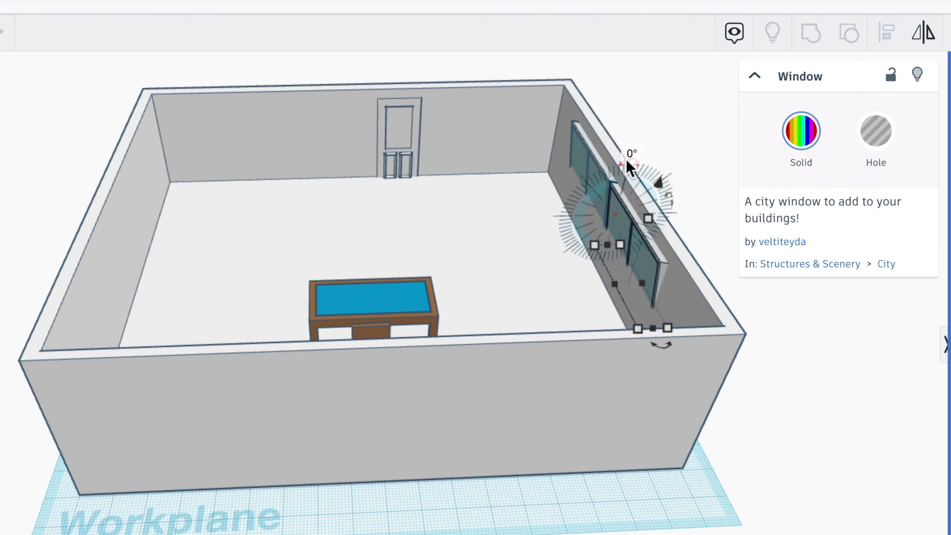
pyautogui.click(688, 151)
pyautogui.moveTo(619, 166)
pyautogui.mouseDown()
pyautogui.moveTo(632, 160)
pyautogui.moveTo(625, 166)
pyautogui.mouseUp()
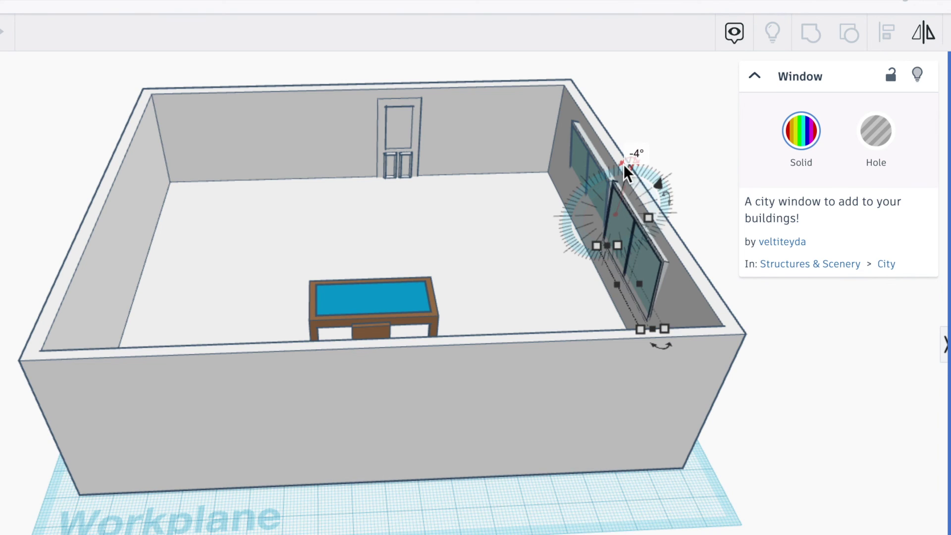
pyautogui.hotkey('ctrl', 'z')
# Hide the room, group the two side-wall windows into one object, and show all hidden objects
pyautogui.click(623, 164)
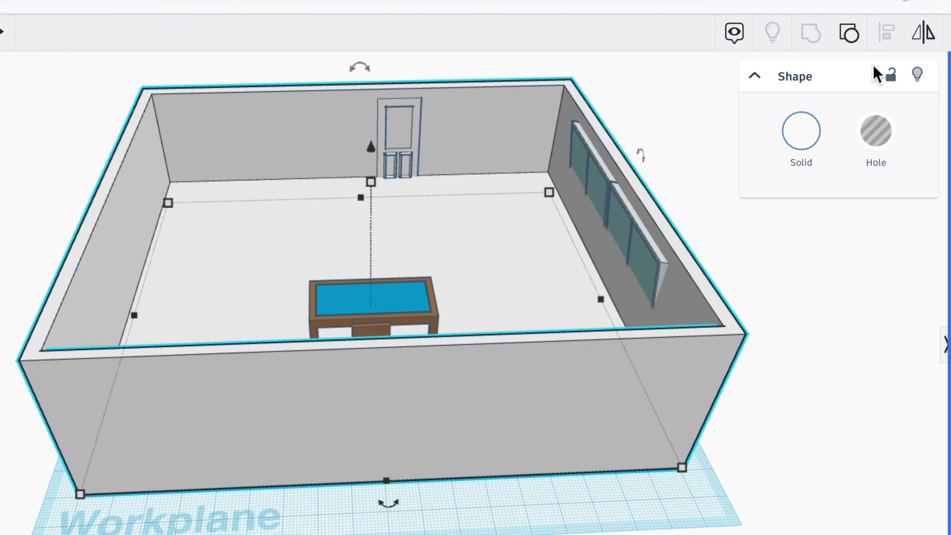
pyautogui.click(918, 75)
pyautogui.click(606, 182)
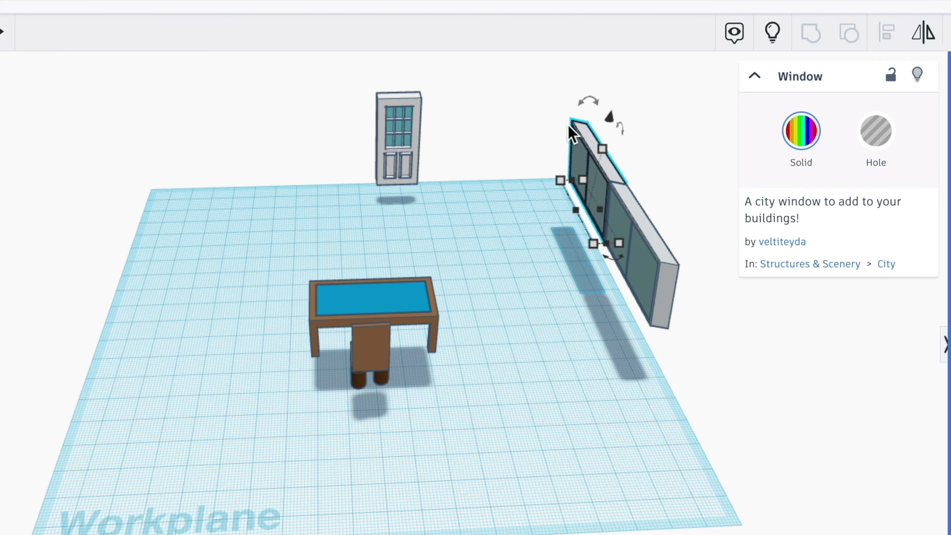
pyautogui.moveTo(569, 125); pyautogui.dragTo(664, 268)
pyautogui.click(813, 36)
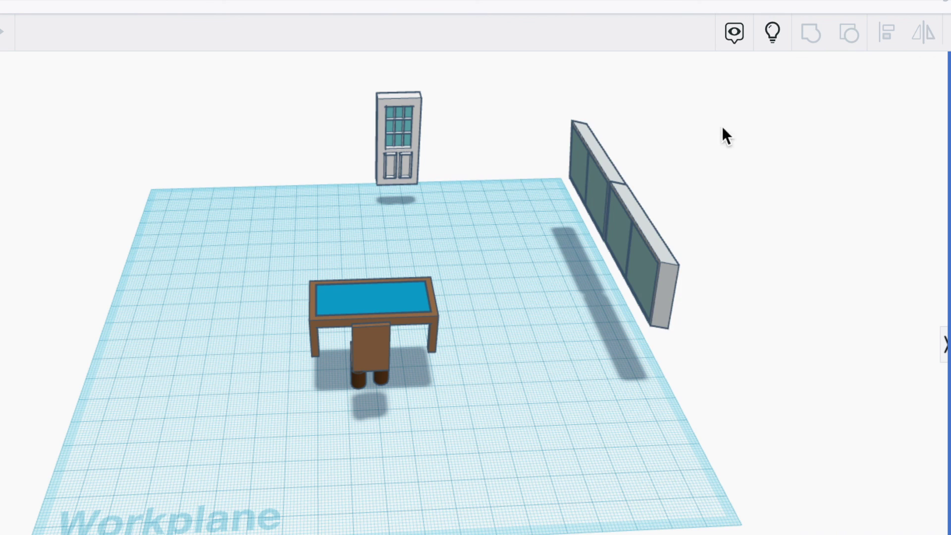
pyautogui.hotkey('ctrl', 'z')
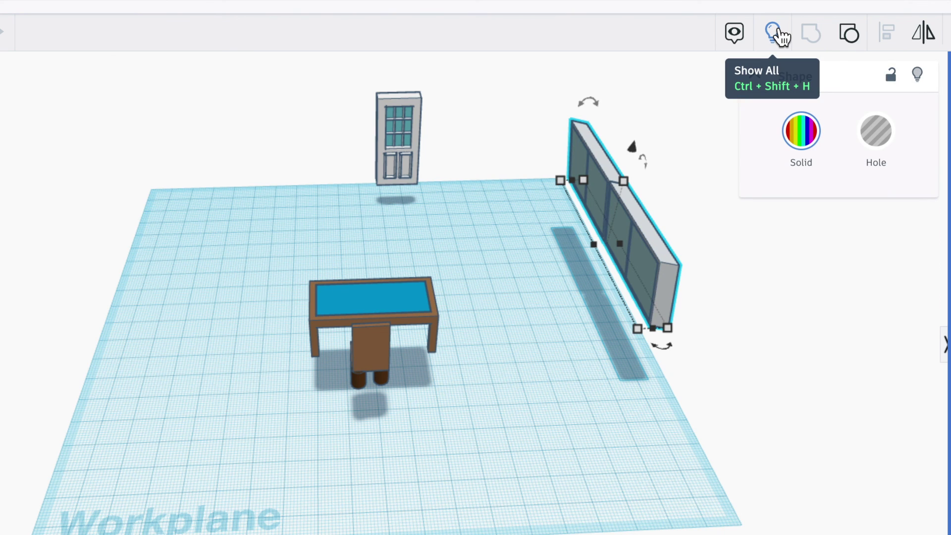
pyautogui.click(780, 39)
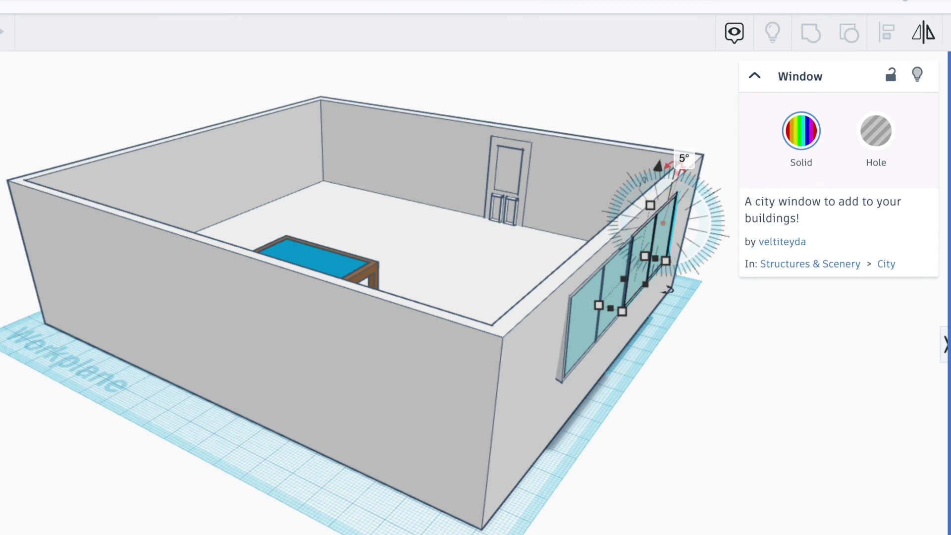
# Inspect the row of windows from inside the room and select the room
pyautogui.moveTo(377, 278); pyautogui.dragTo(562, 303, button='right')
pyautogui.click(267, 209)
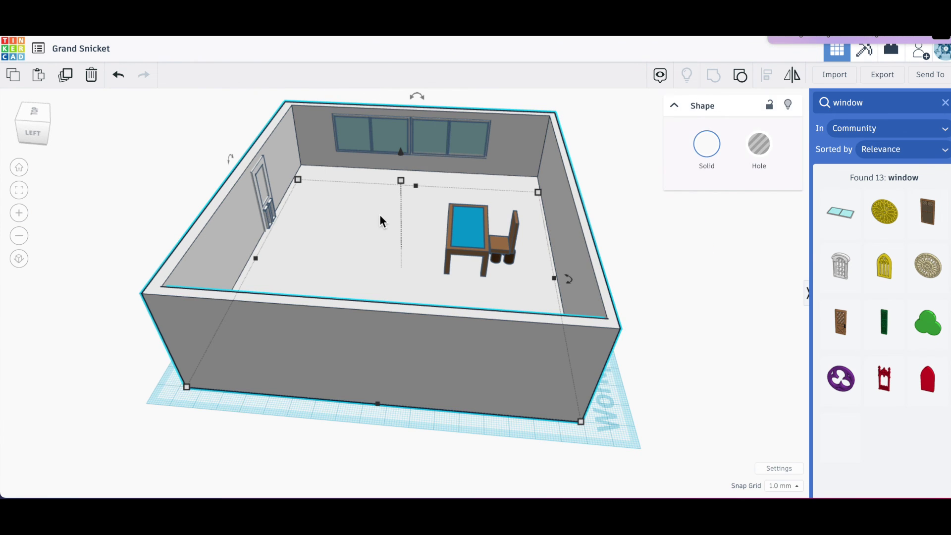